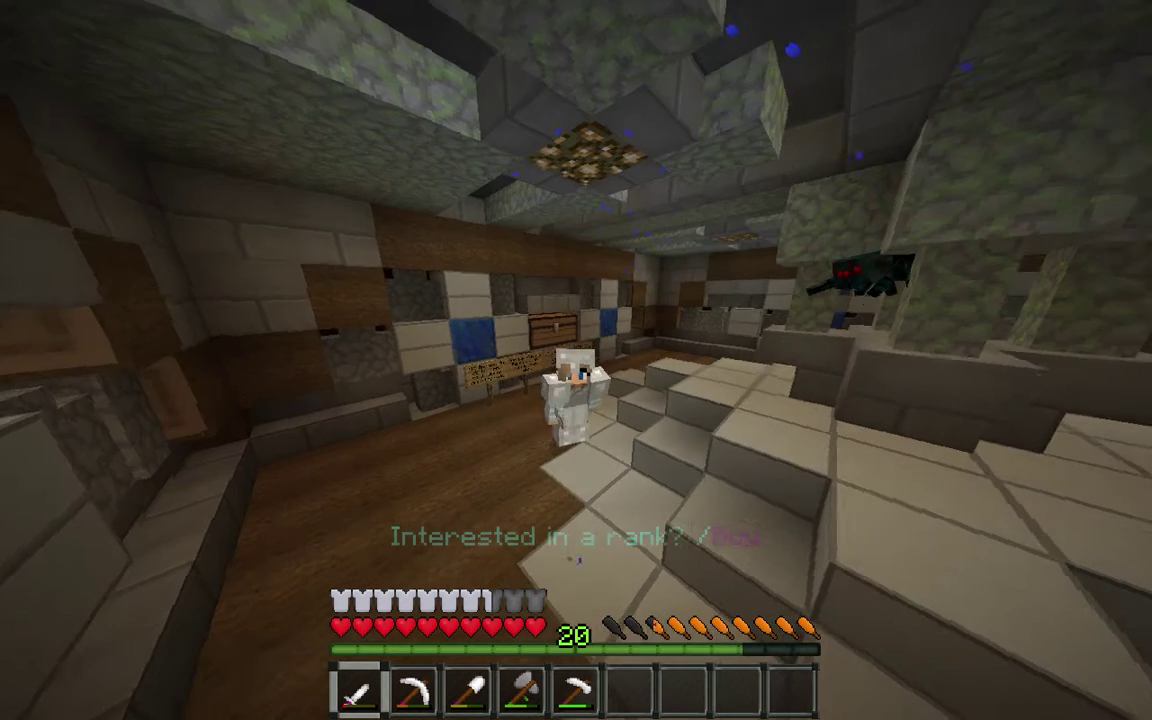
Ready and lower the sword, then bring up the desktop spaces overview
right_click(576, 360)
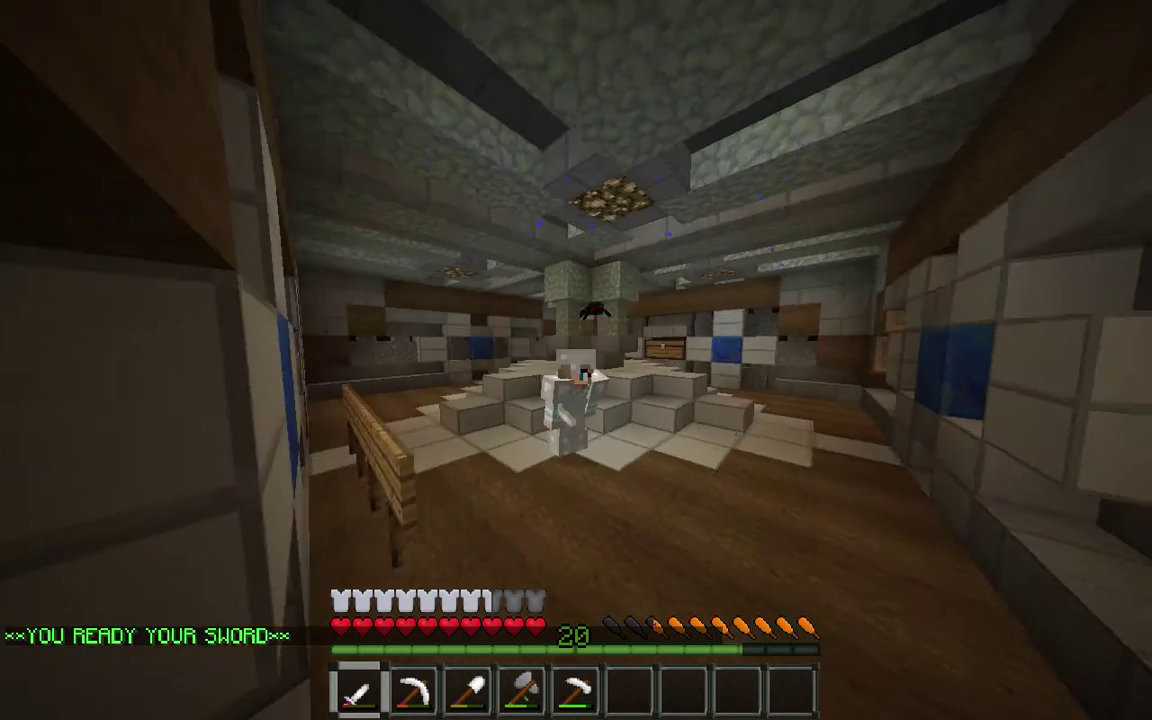
right_click(576, 360)
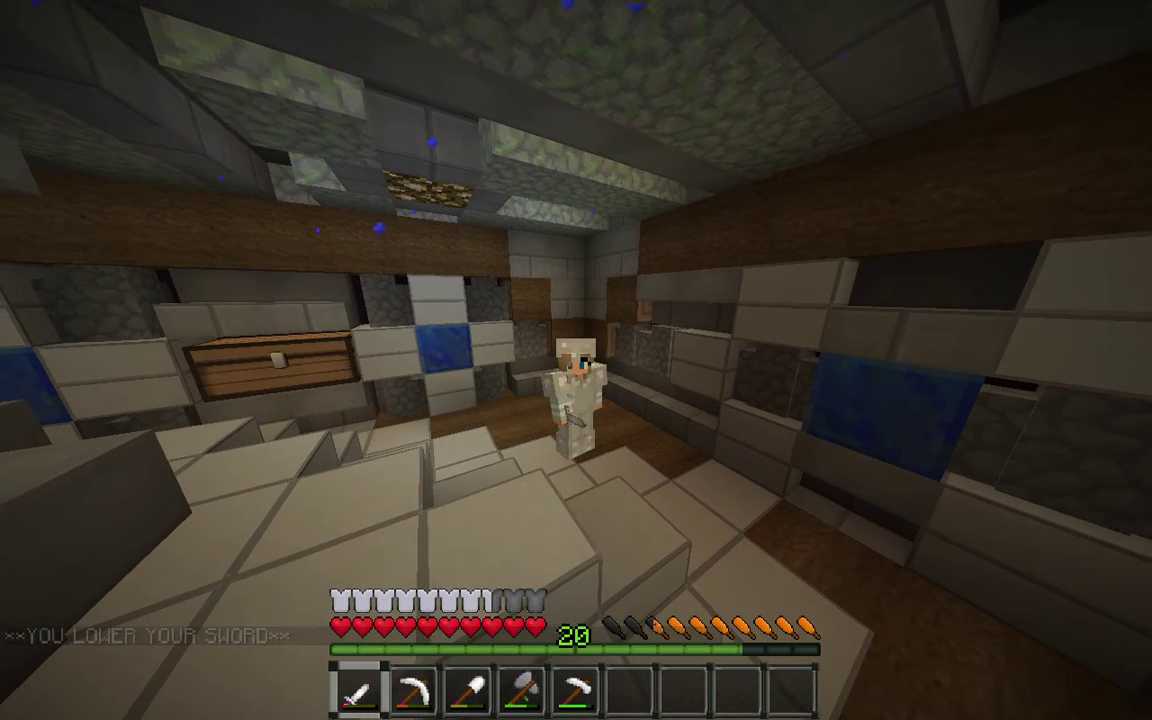
key(ctrl+Up)
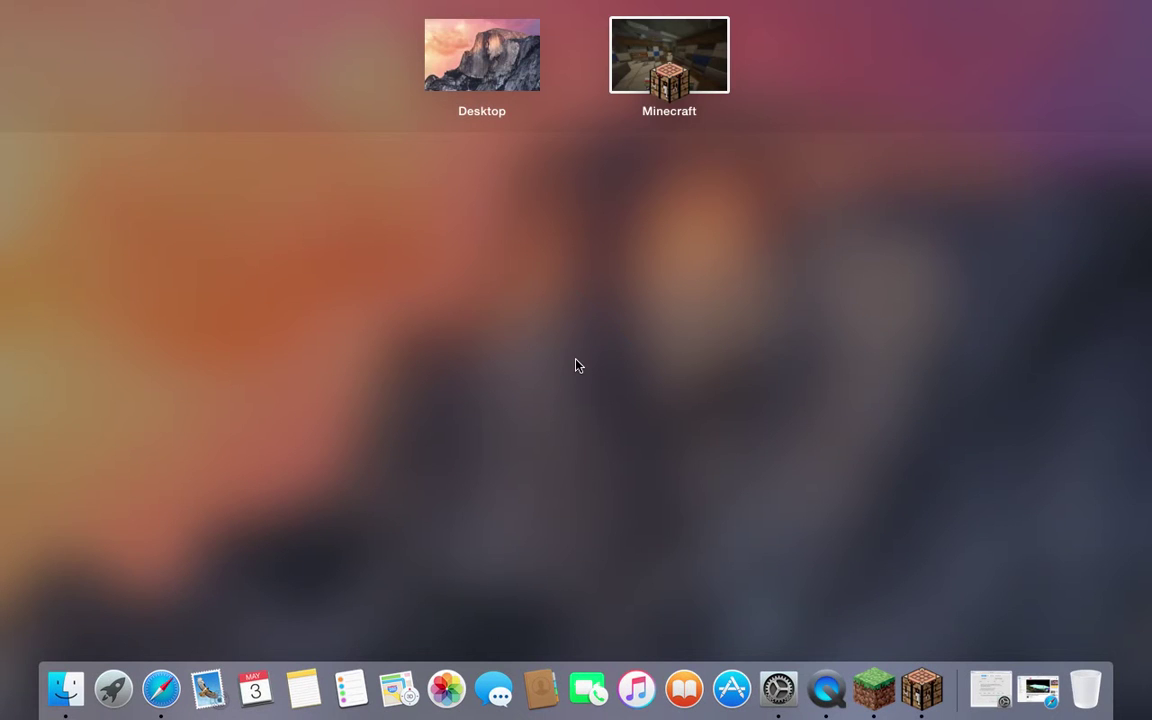
Return to Minecraft, ready the sword, pause on the Game menu and switch to windowed view
key(ctrl+Up)
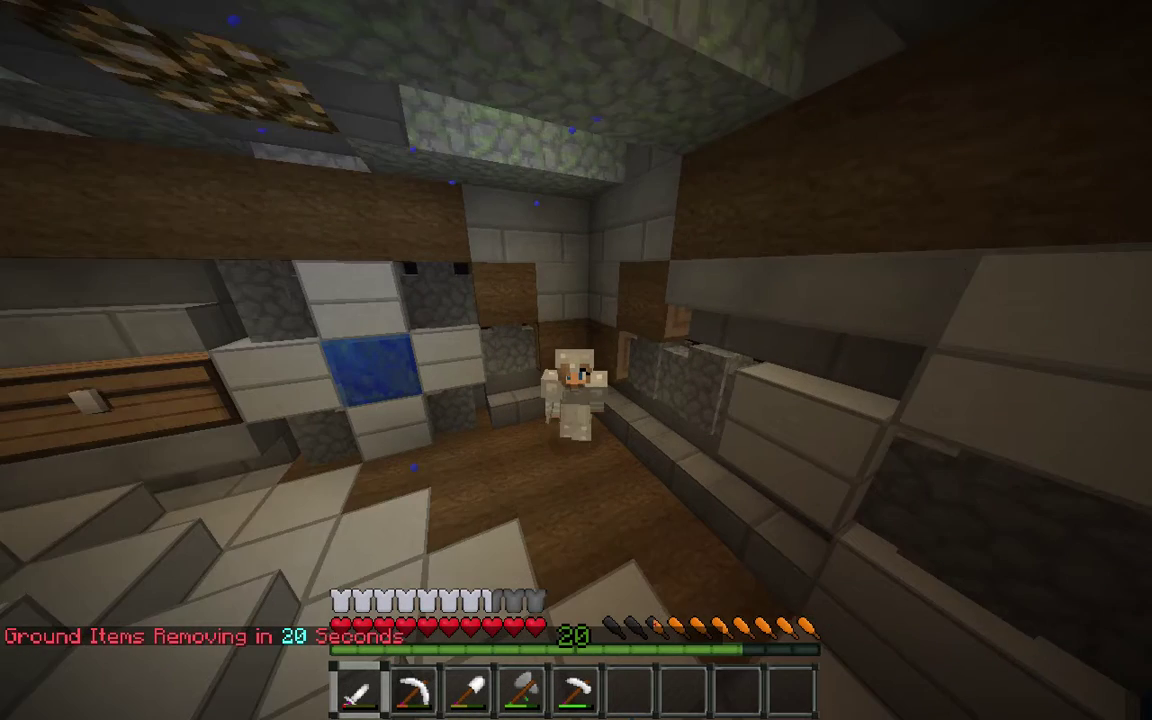
right_click(576, 360)
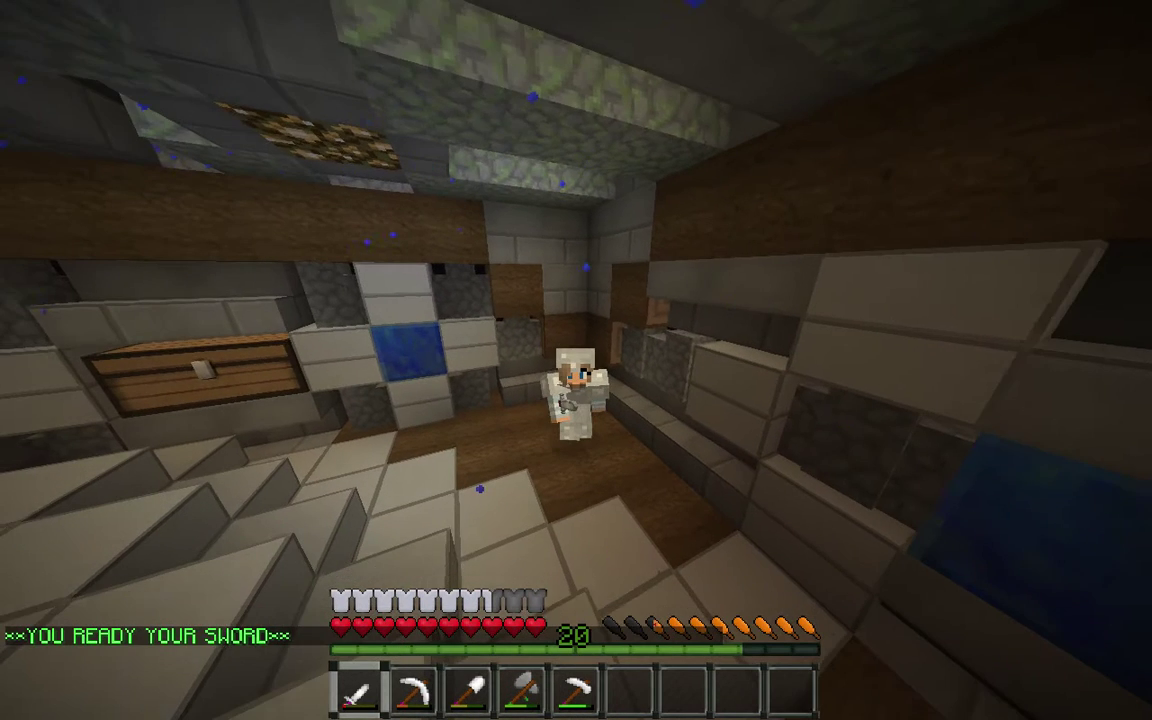
key(Escape)
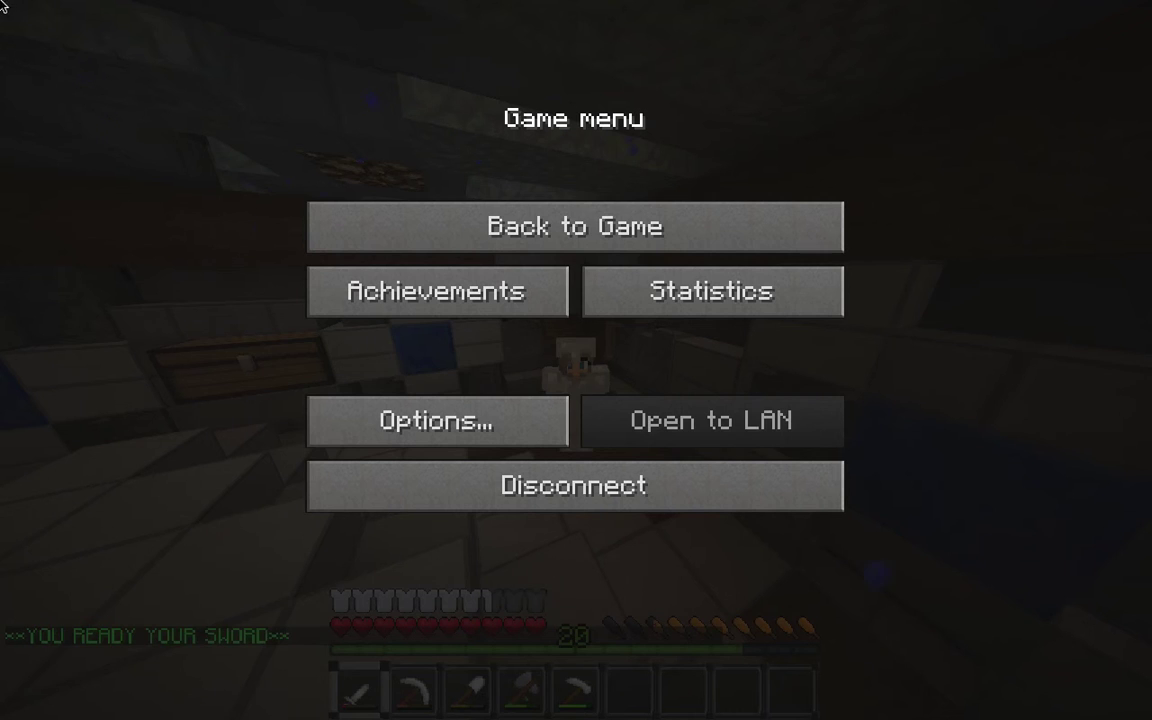
click(44, 24)
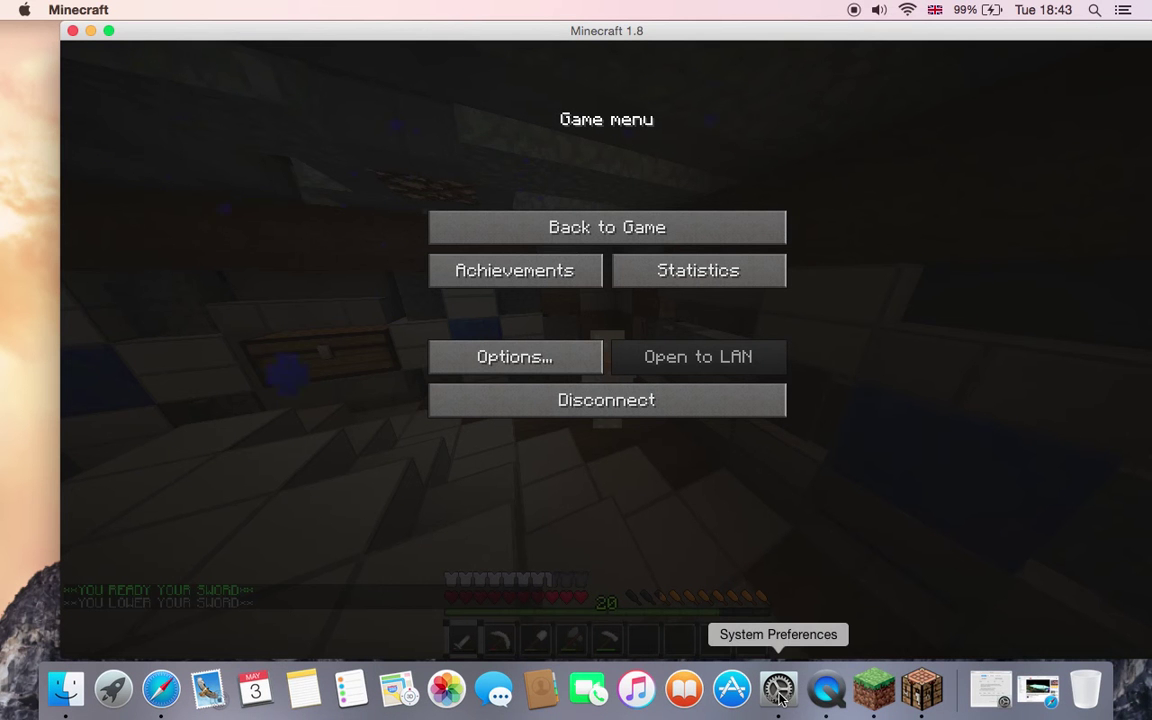
Enable 'Use all F1, F2, etc. keys as standard function keys' in Keyboard preferences, then minimize the window
click(779, 690)
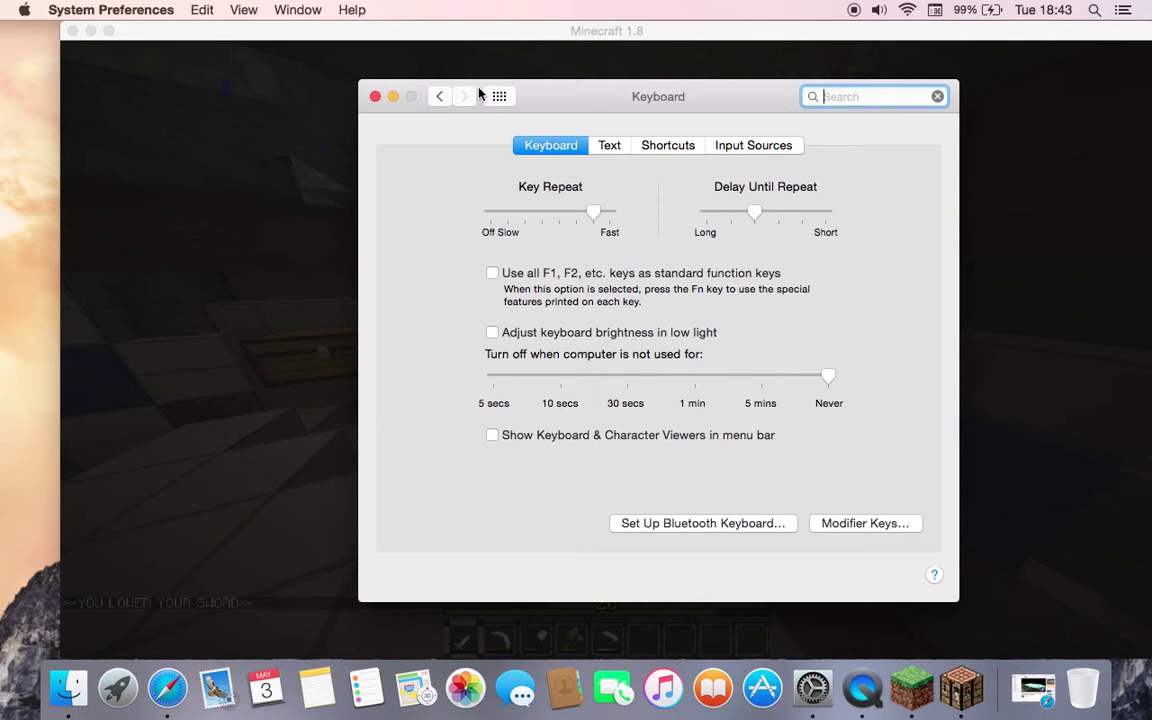
click(440, 96)
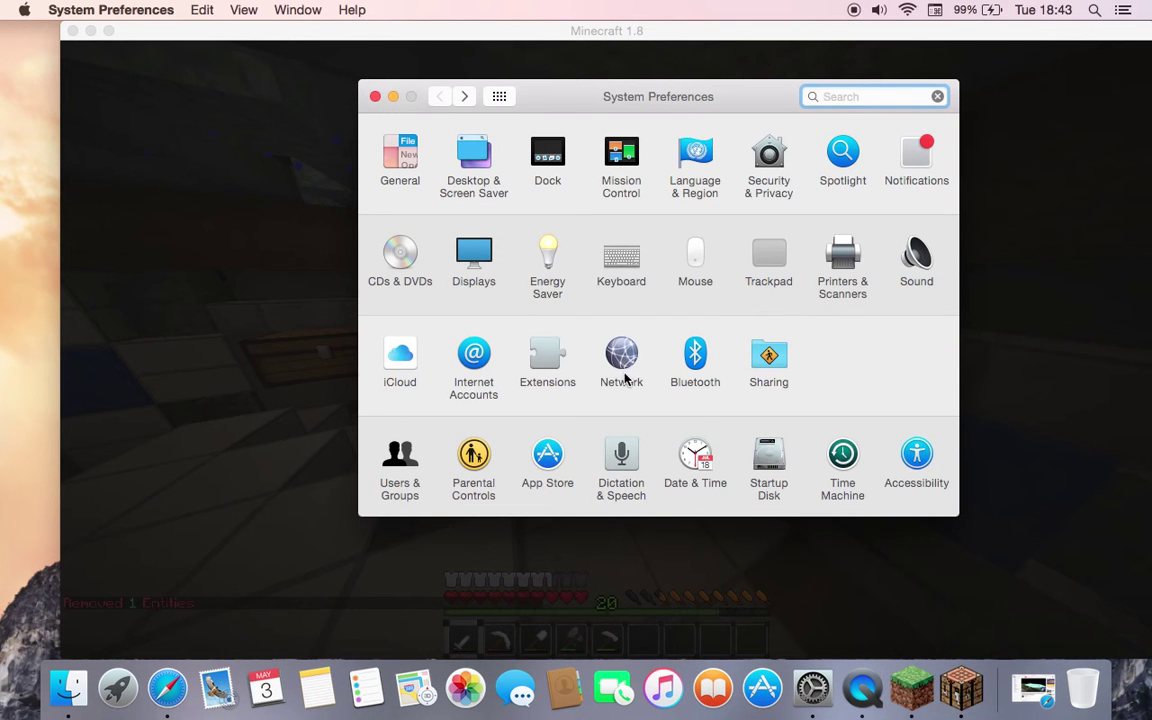
click(627, 261)
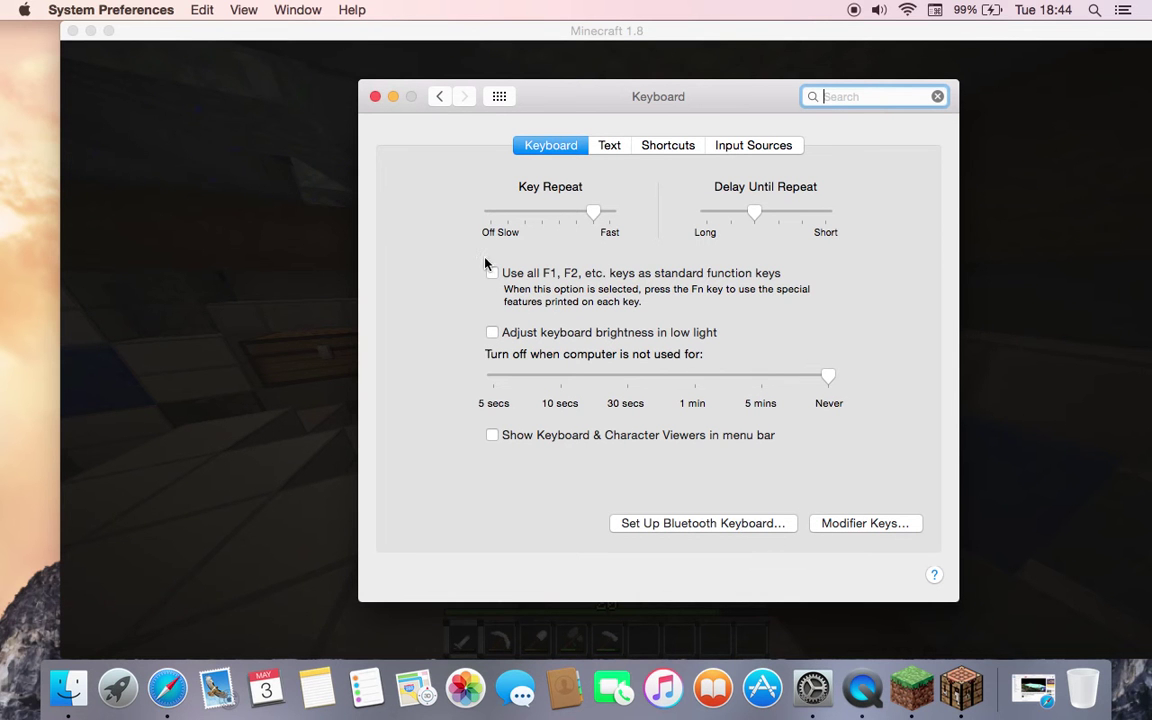
click(395, 97)
Resume Minecraft full screen, toggle the F3 debug screen on and off, then pause
click(108, 31)
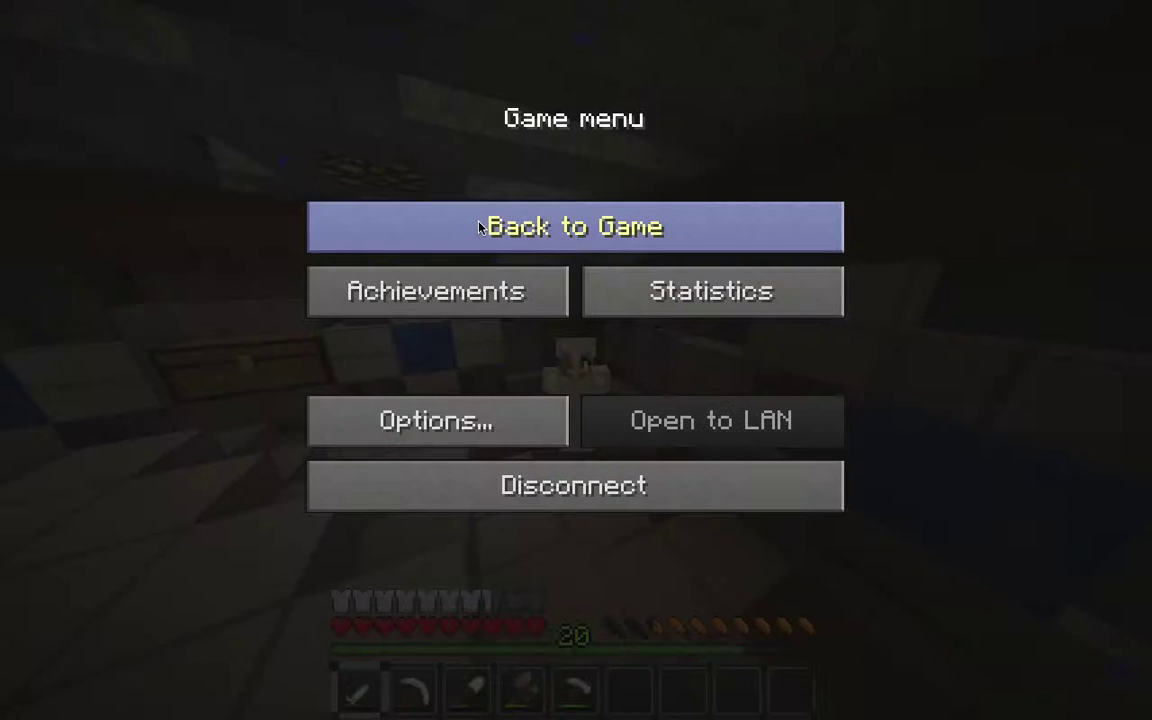
click(479, 227)
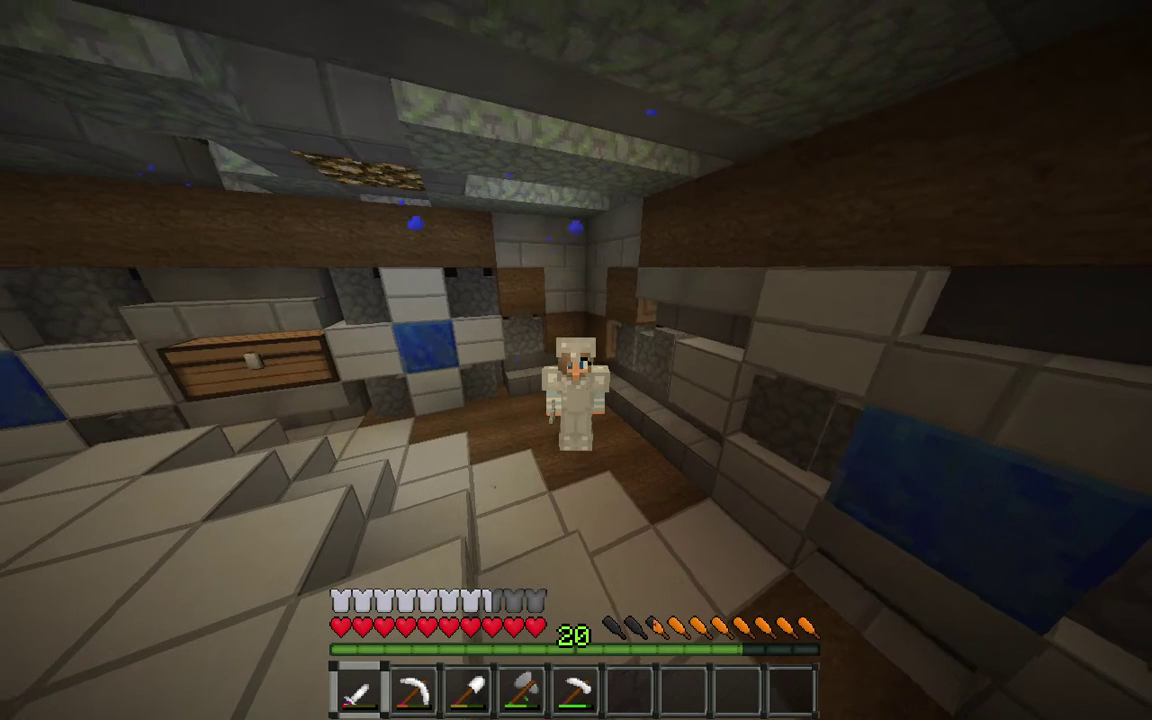
key(F3)
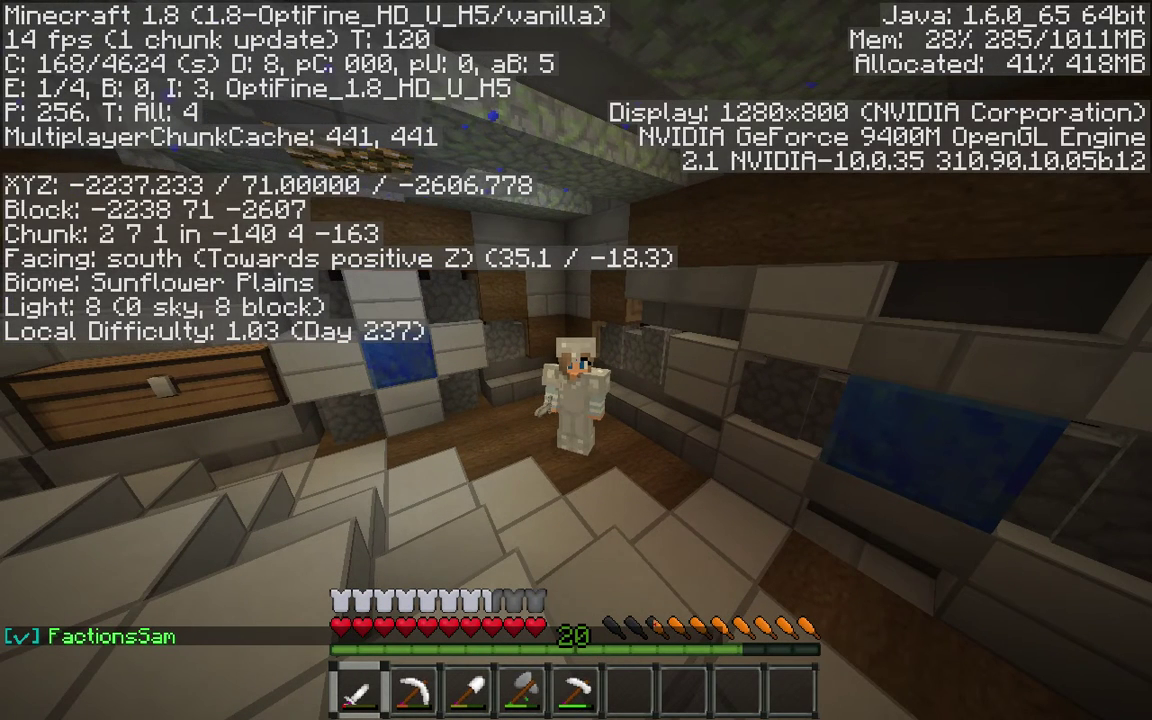
key(F3)
key(Escape)
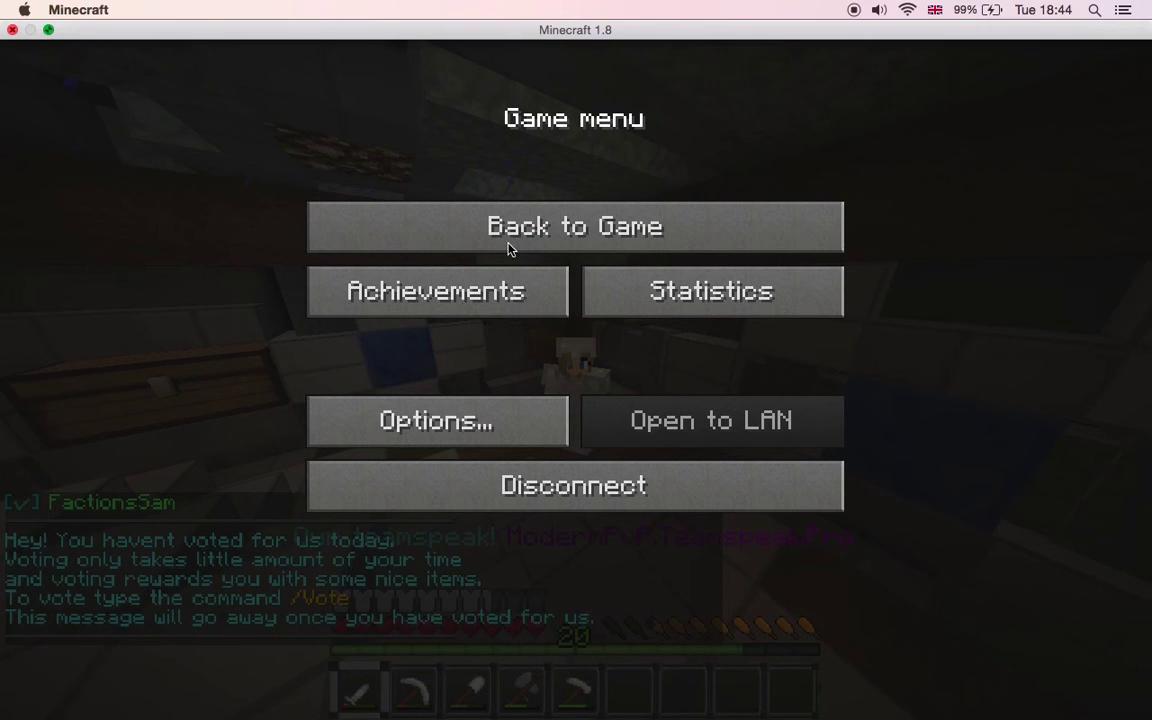
Leave full screen, check the Keyboard preferences window and minimize it again
key(F11)
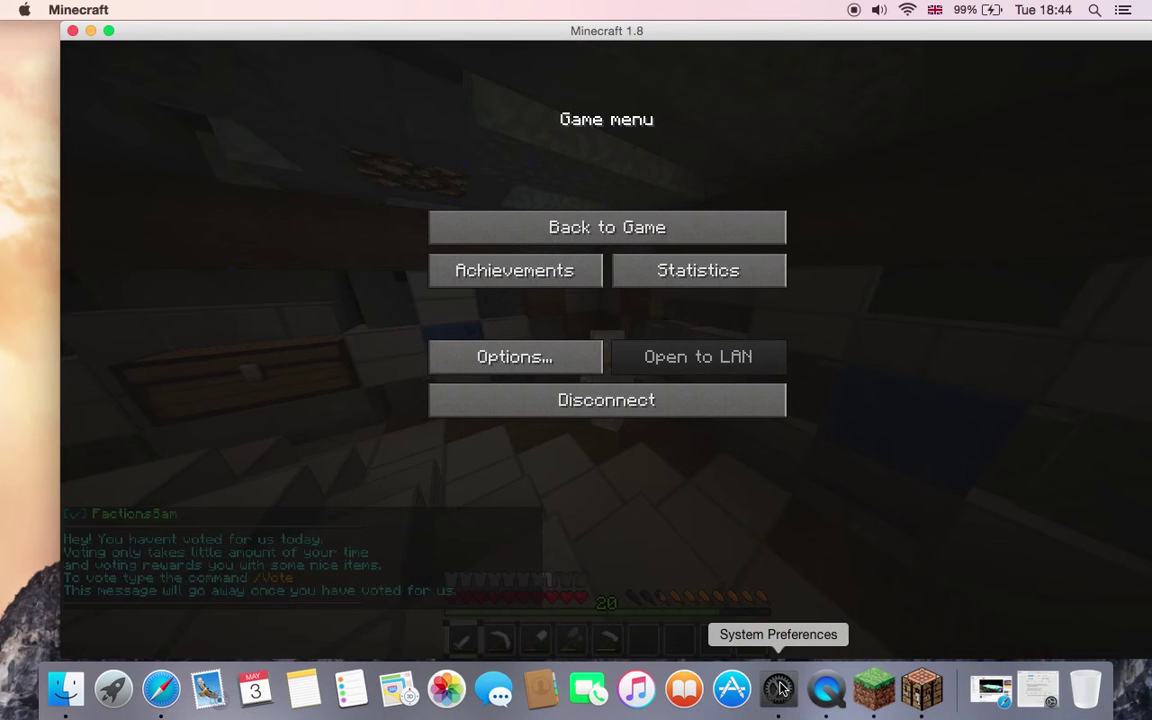
click(779, 690)
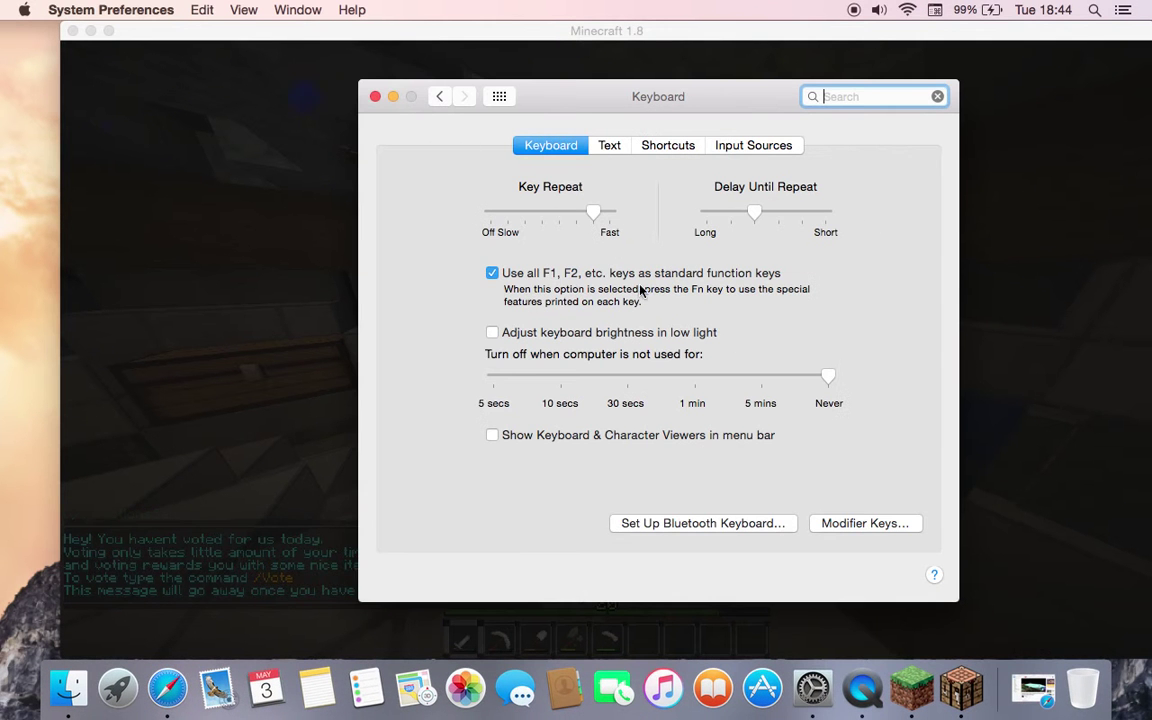
click(393, 97)
click(109, 31)
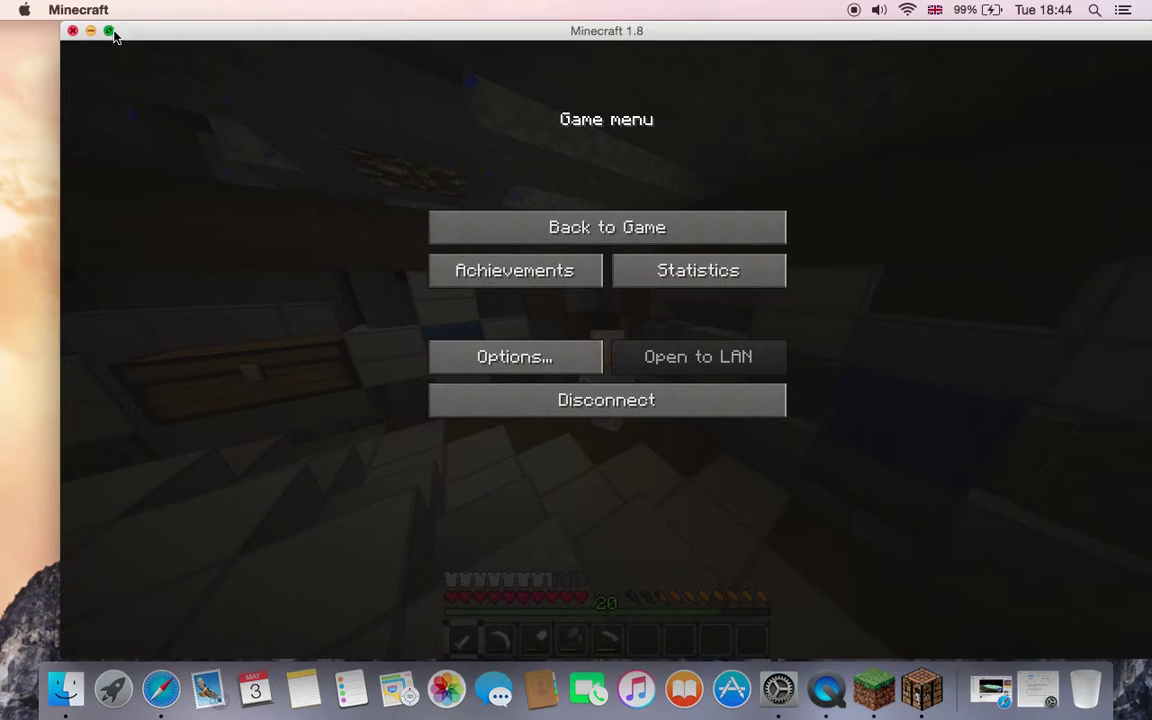
key(ctrl+Up)
key(Escape)
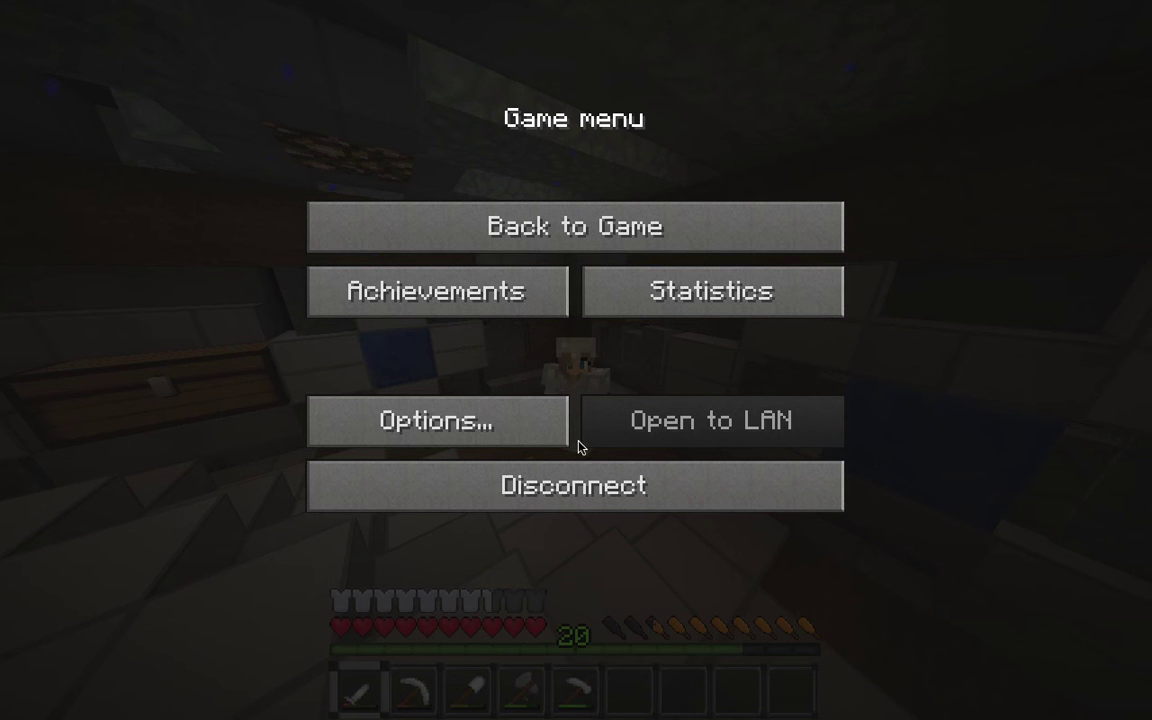
click(49, 31)
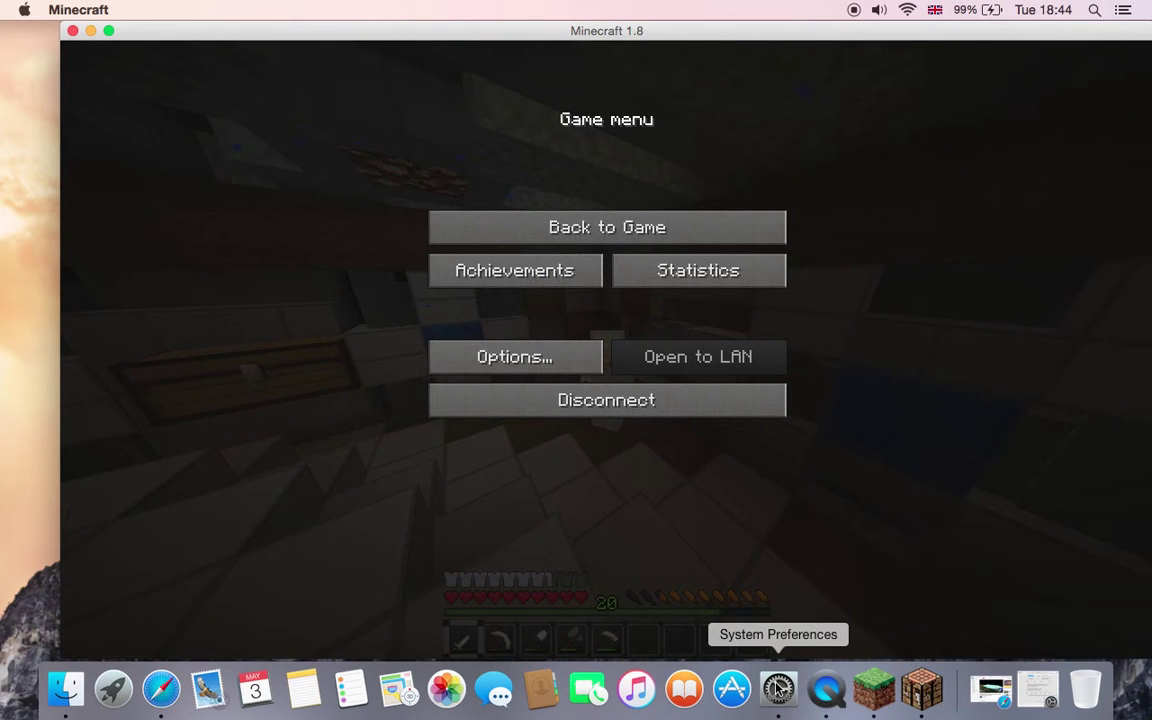
Check the standard function keys setting in Keyboard preferences, minimize it, then resume Minecraft full screen
click(778, 688)
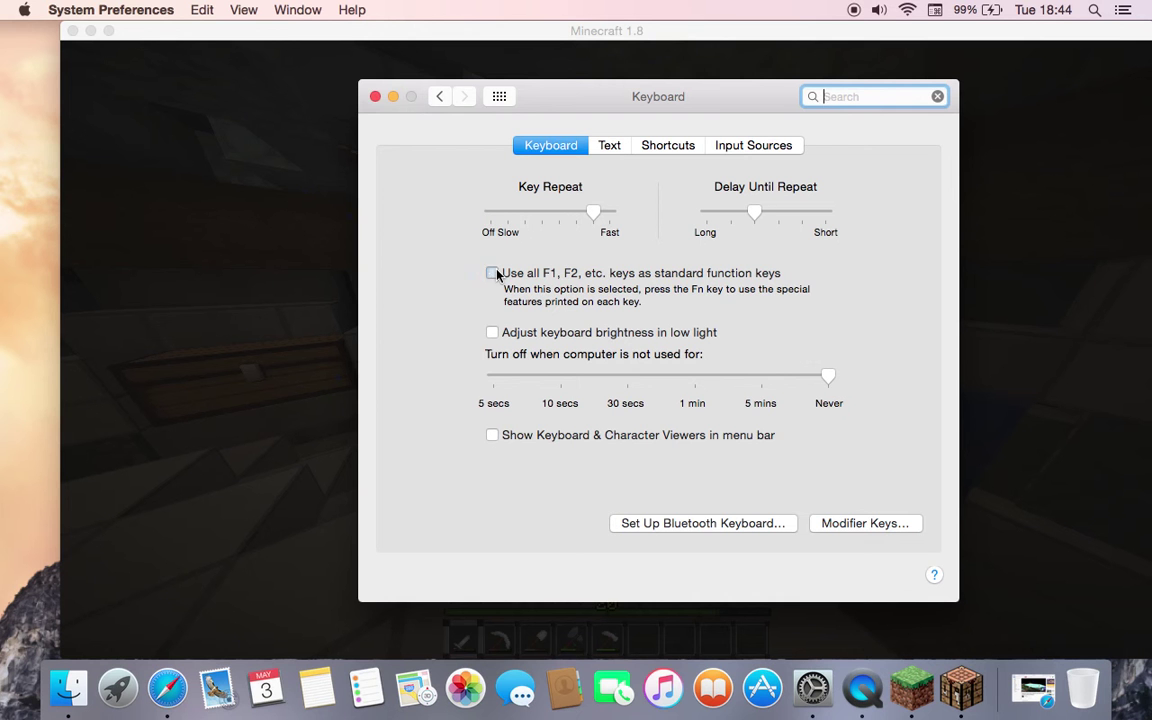
click(394, 97)
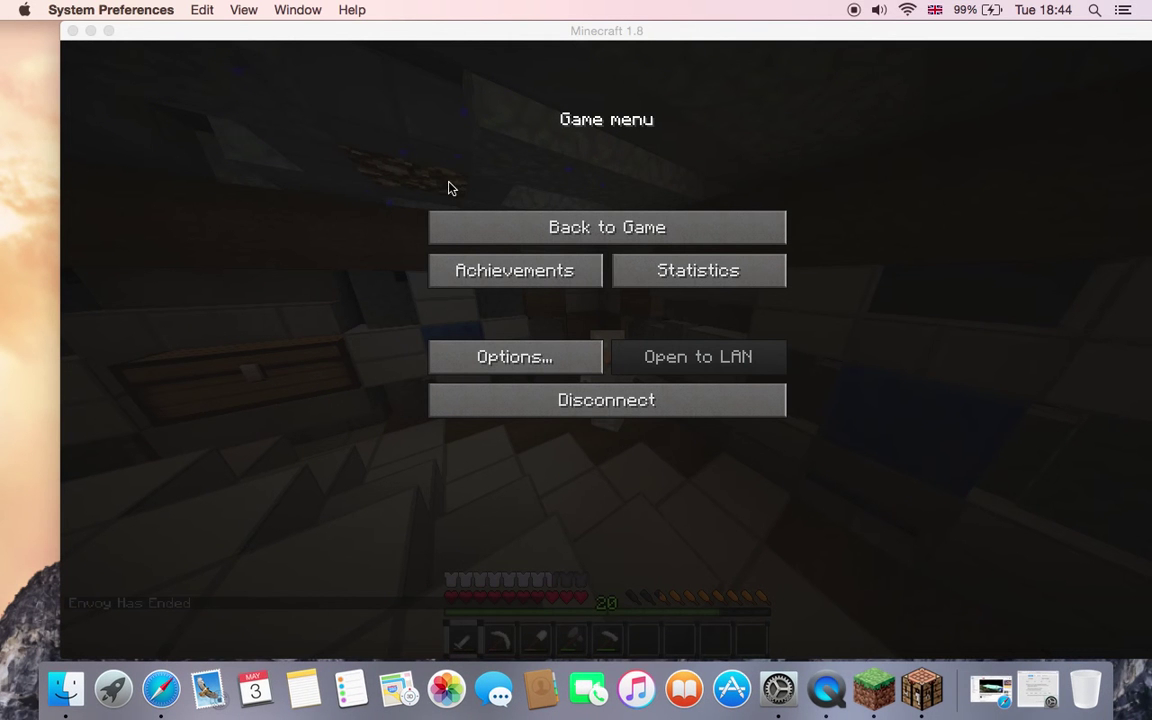
click(108, 31)
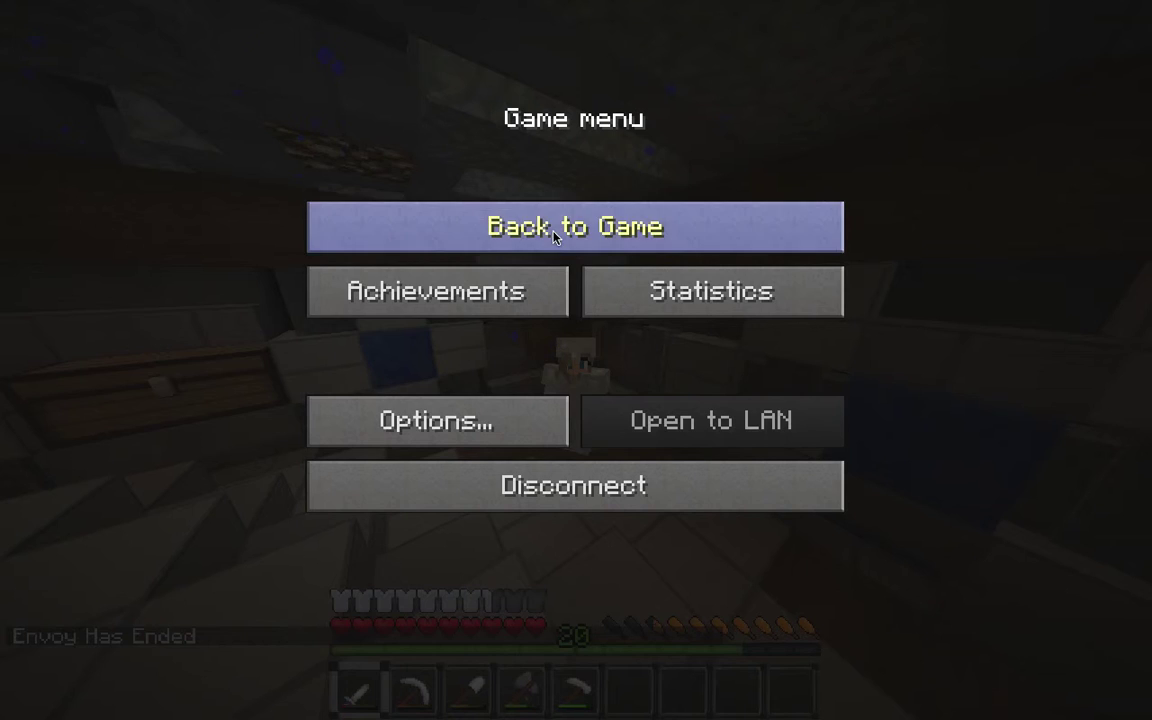
click(555, 236)
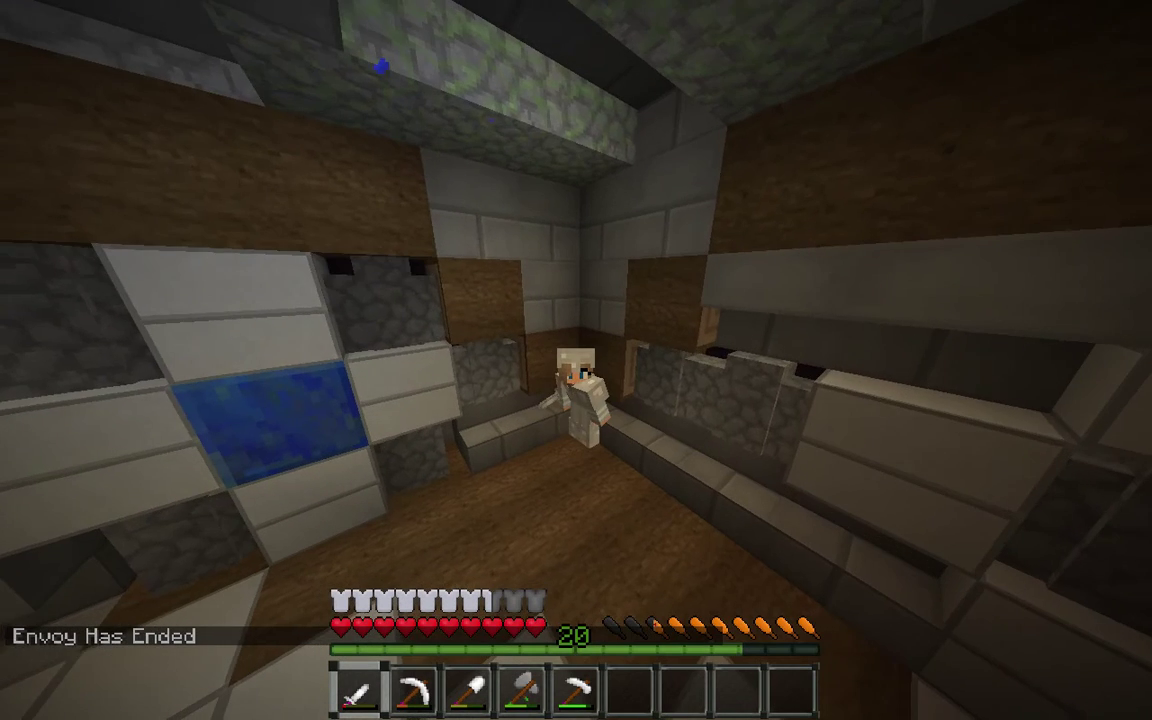
Ready and lower the sword, pause, toggle windowed and full screen, then resume play
right_click(576, 360)
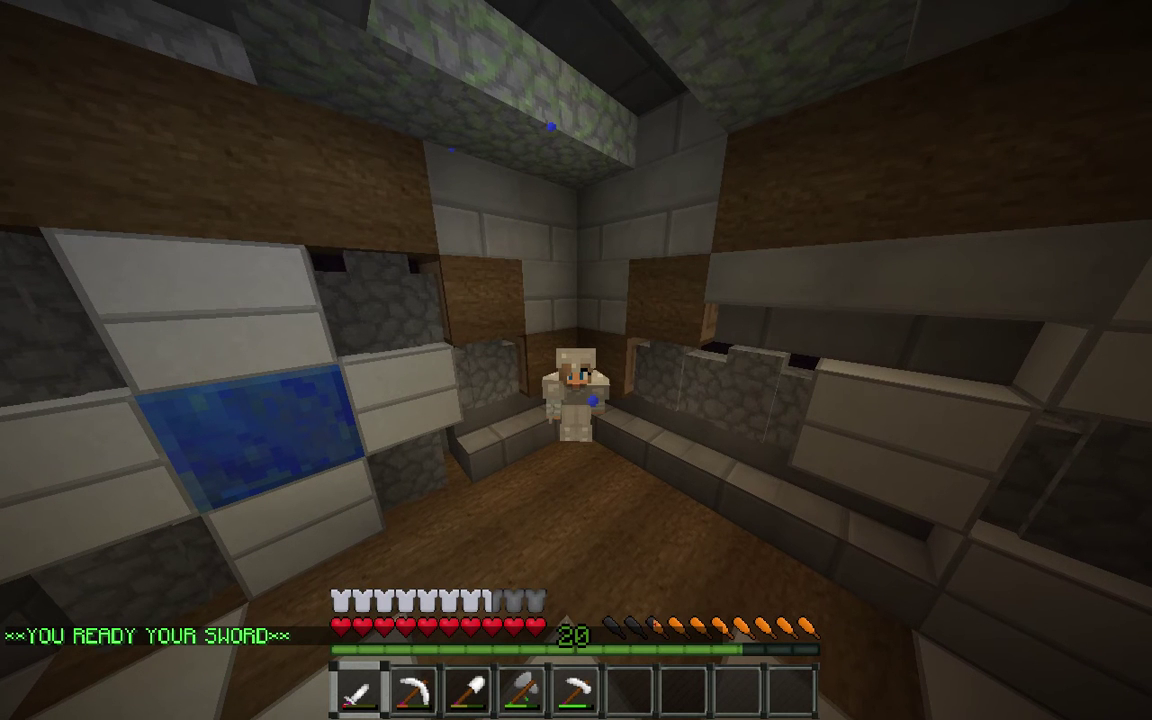
right_click(576, 360)
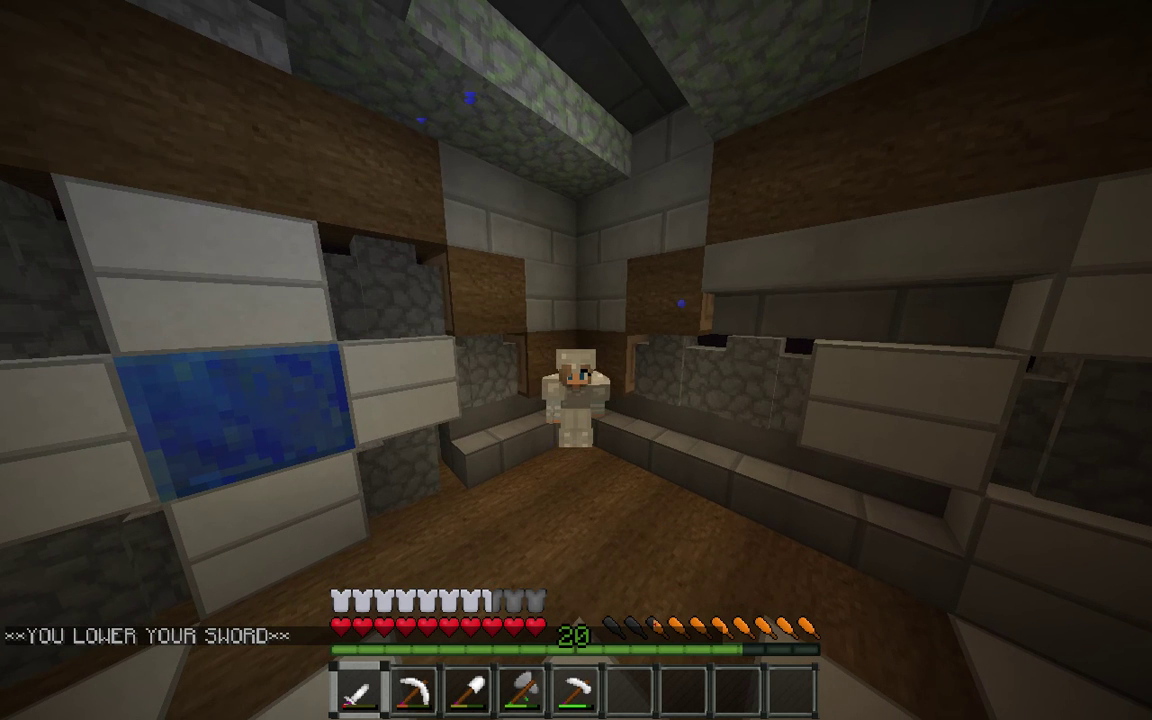
key(Escape)
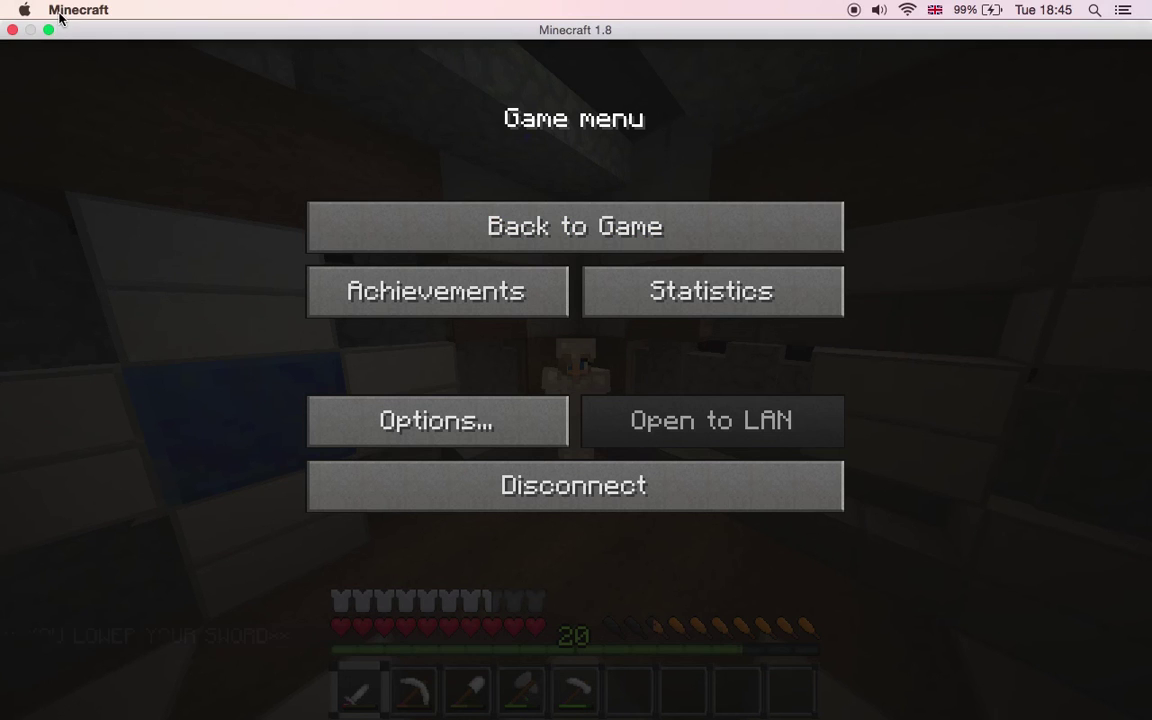
click(49, 31)
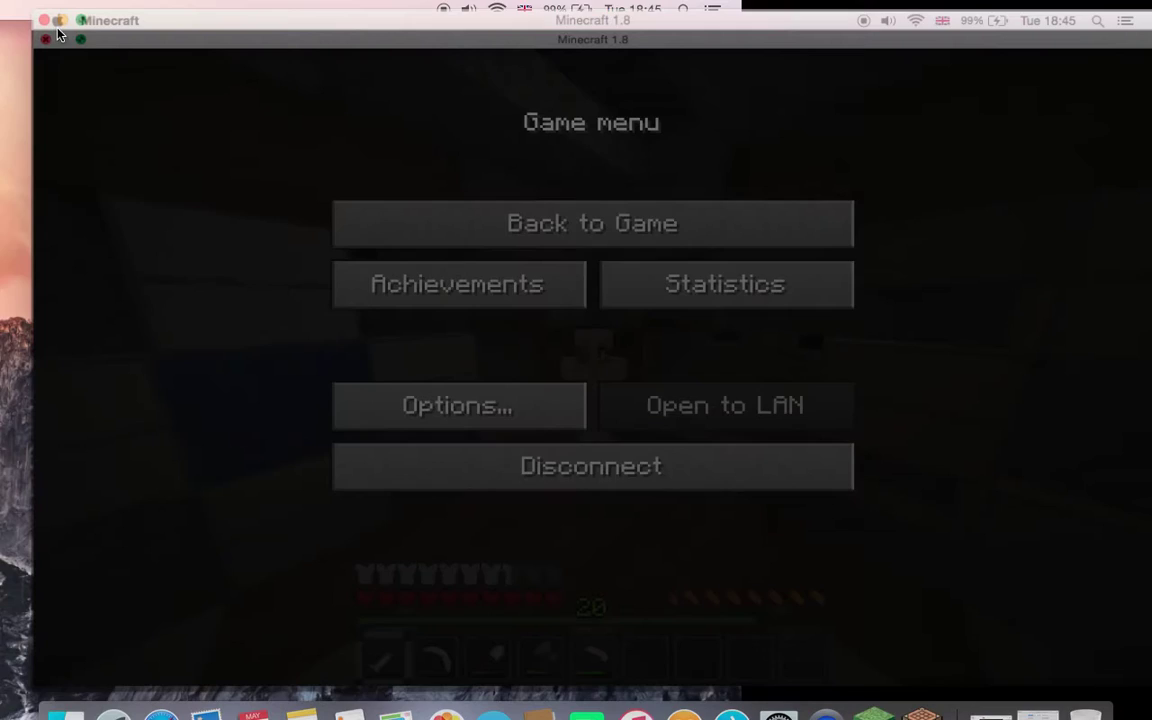
click(110, 33)
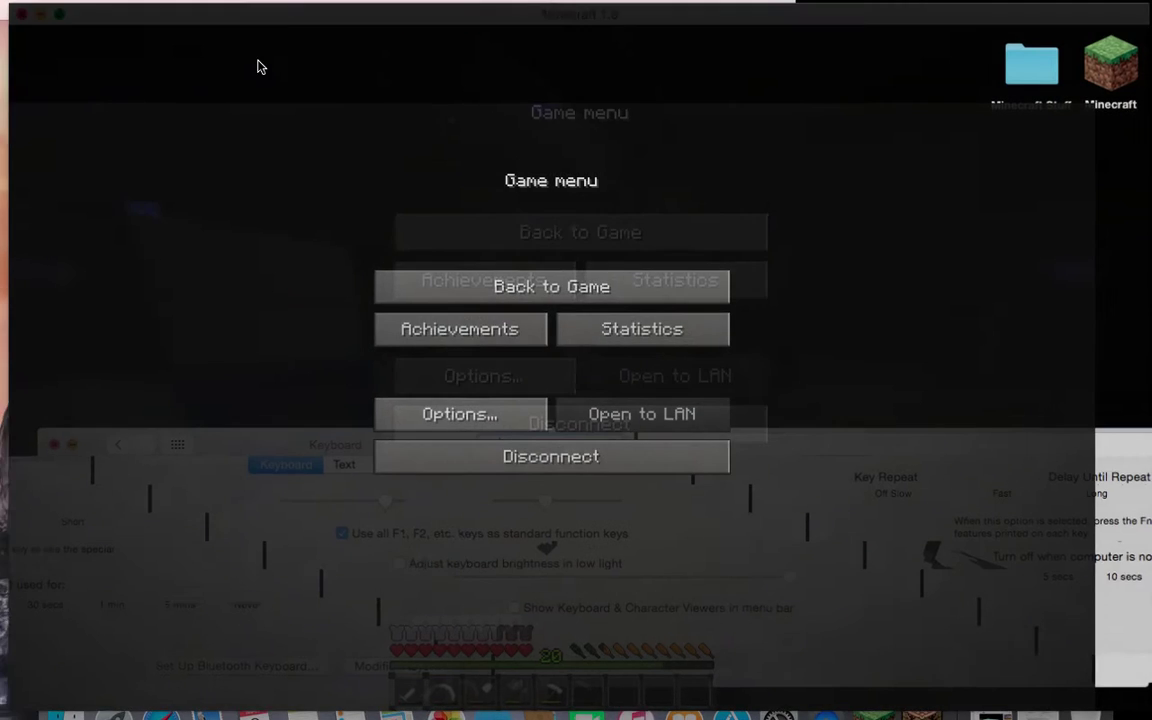
click(498, 212)
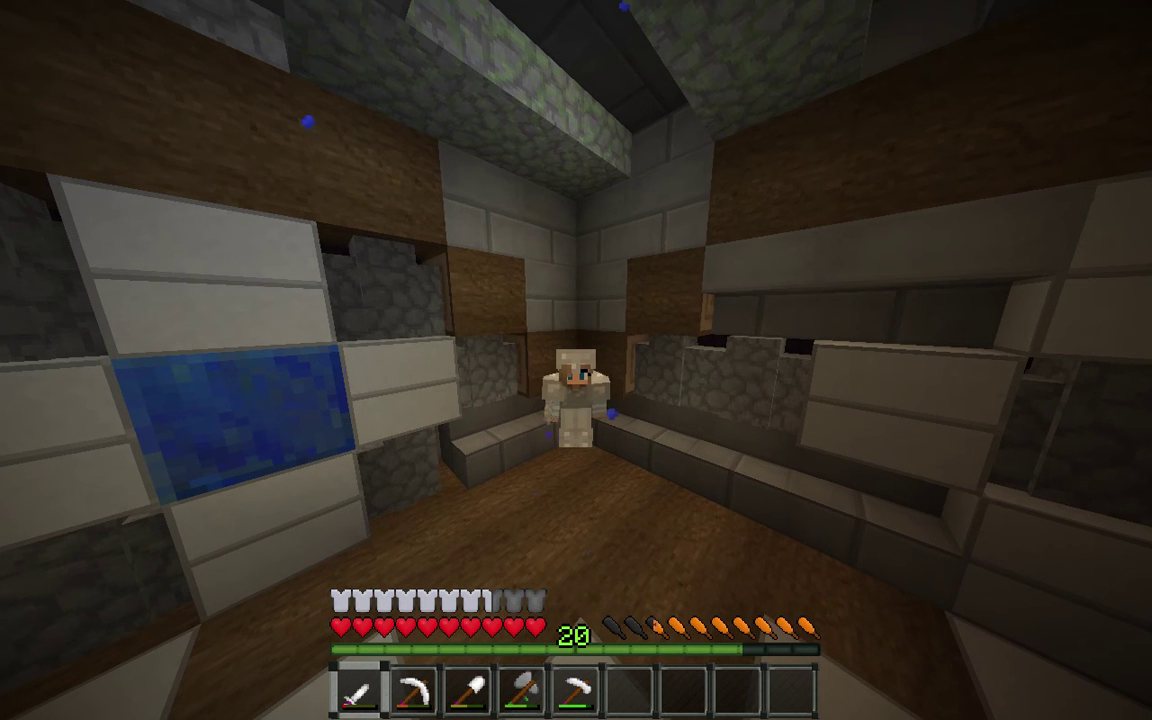